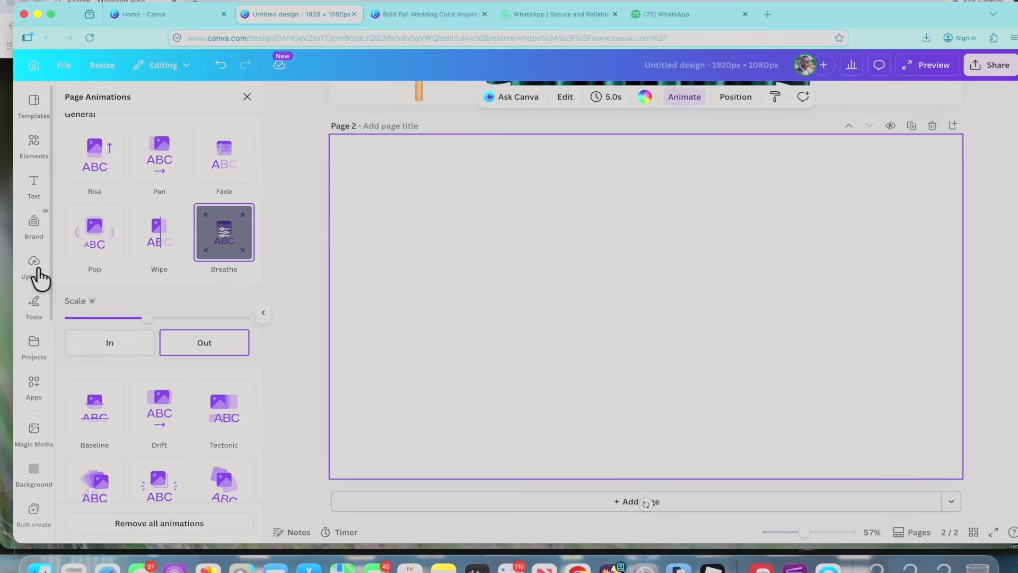
Add the uploaded image of the round table with emerald green tablecloth to page 2, enlarge it and move it to the page's lower edge.
click(37, 273)
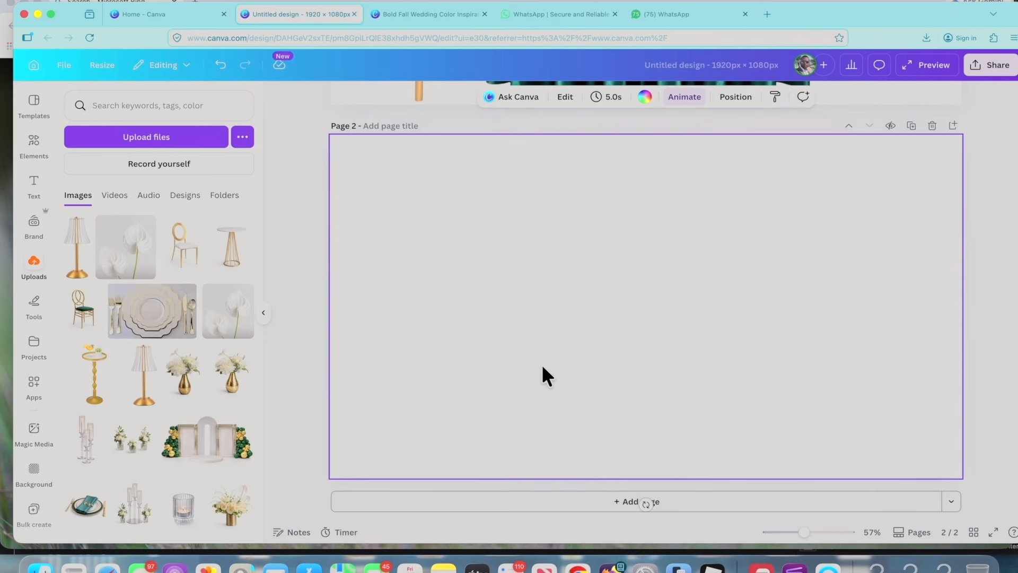
scroll(187, 339, down, 5)
click(187, 339)
scroll(540, 309, up, 3)
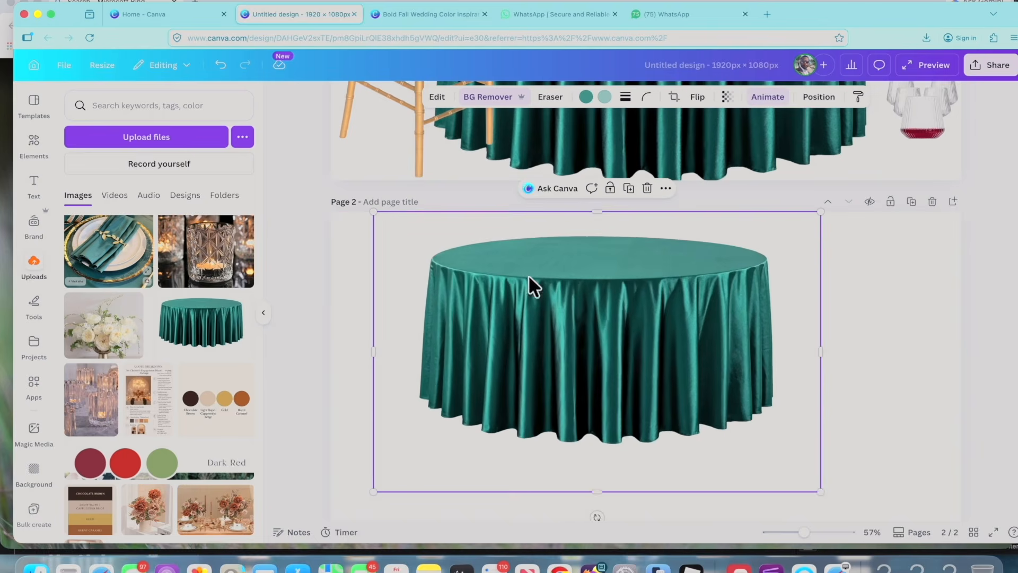
drag(821, 492, 934, 562)
scroll(650, 448, down, 3)
drag(934, 487, 859, 439)
drag(635, 328, 665, 417)
Add the gold bamboo-style chair with white cushion at the left of page 2 and adjust the table's position beside it.
scroll(152, 360, up, 12)
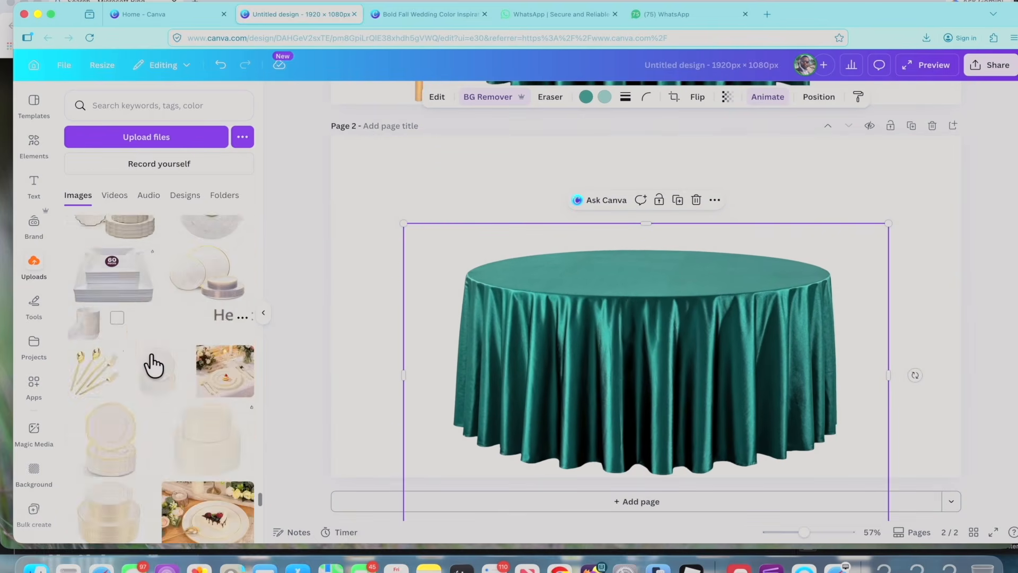
scroll(153, 361, down, 6)
click(87, 353)
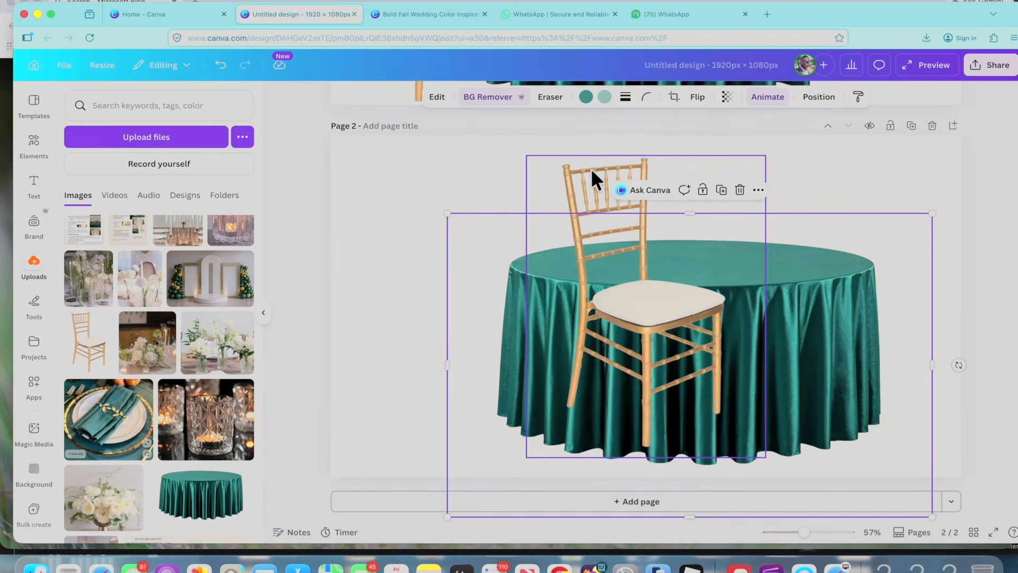
drag(595, 180, 381, 212)
drag(672, 291, 659, 307)
Add the three tall glass candle holders to page 2, remove the image's background, and resize and center them on the tabletop.
scroll(136, 375, up, 5)
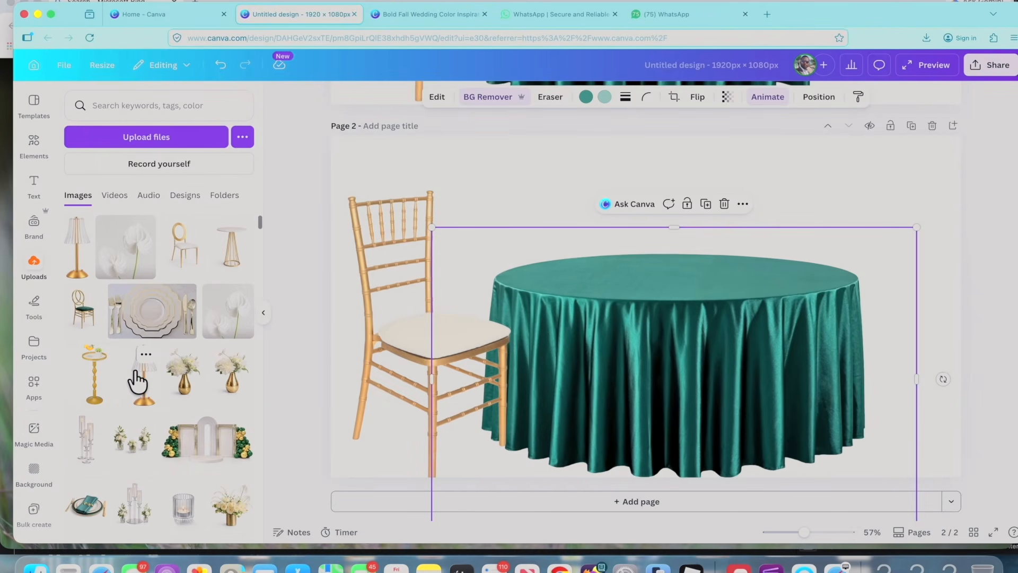
scroll(138, 381, down, 3)
click(80, 330)
click(500, 99)
drag(654, 239, 655, 165)
drag(732, 356, 709, 346)
drag(619, 173, 635, 189)
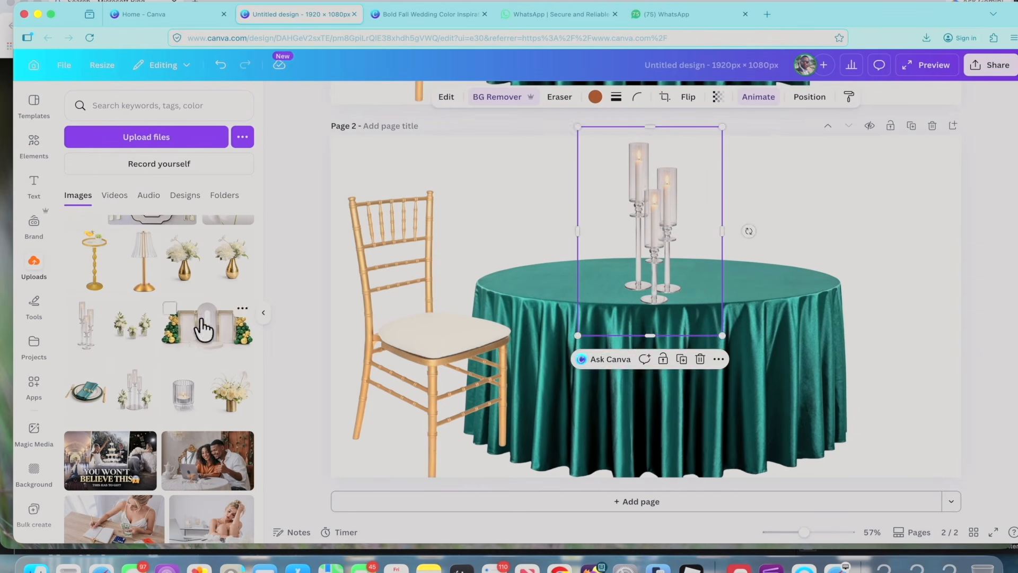
Add gold vases of white flowers with the background removed, scaled to the table, and place one in the page's upper-right corner.
click(187, 264)
click(473, 101)
drag(730, 428, 634, 303)
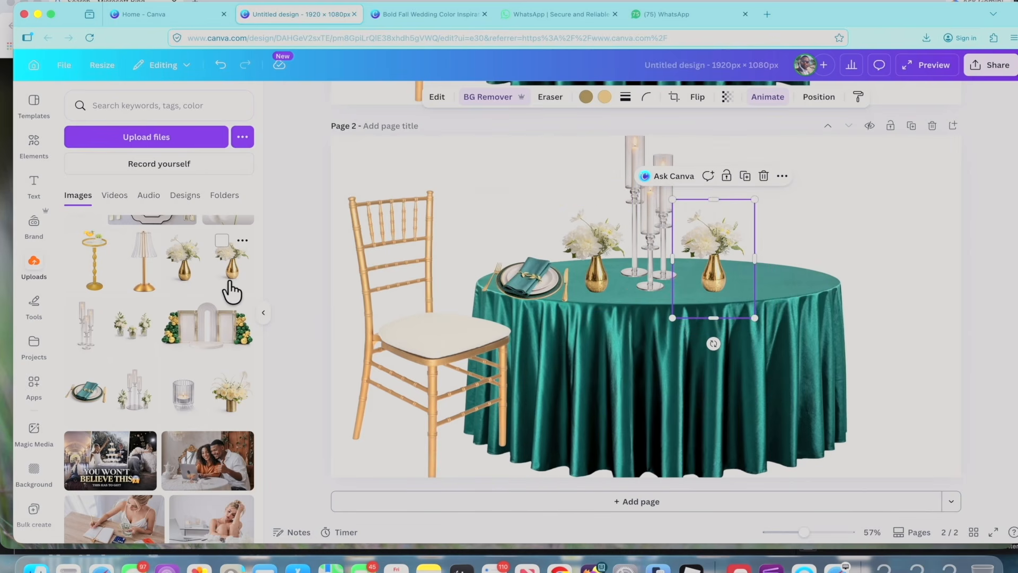
click(183, 280)
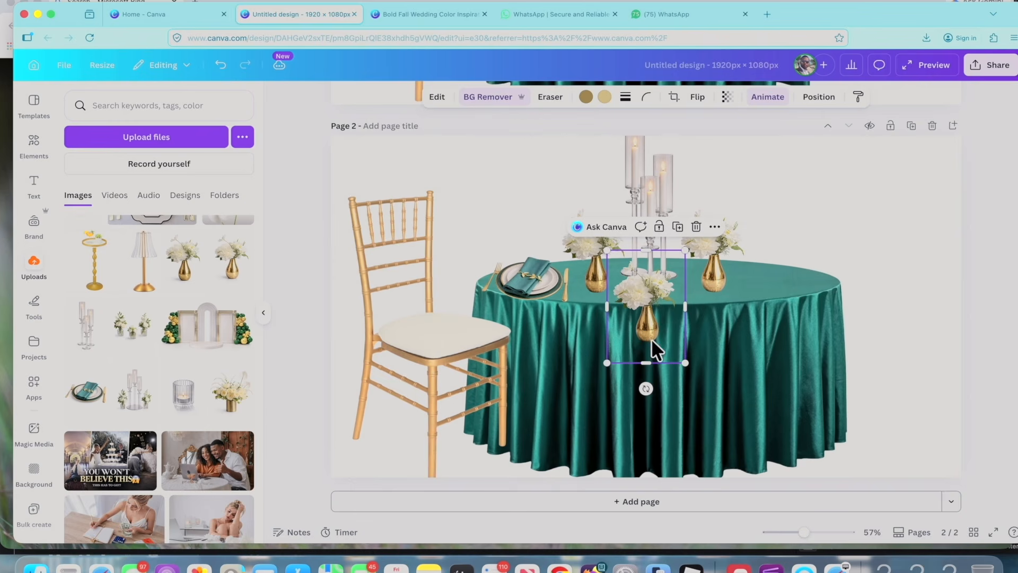
drag(651, 340, 904, 236)
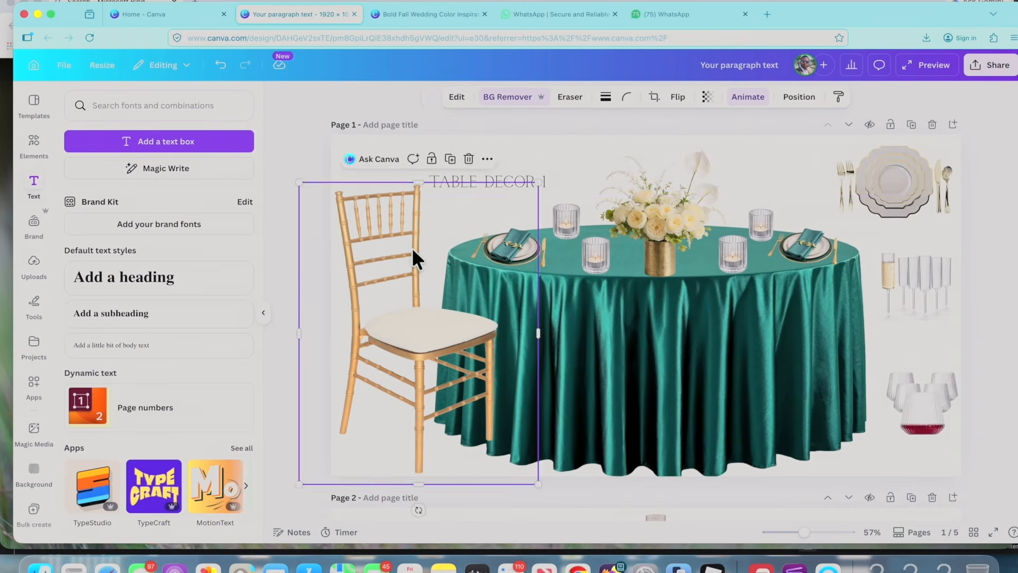
Place a new text box on the page and start entering the table decor title.
scroll(484, 352, down, 5)
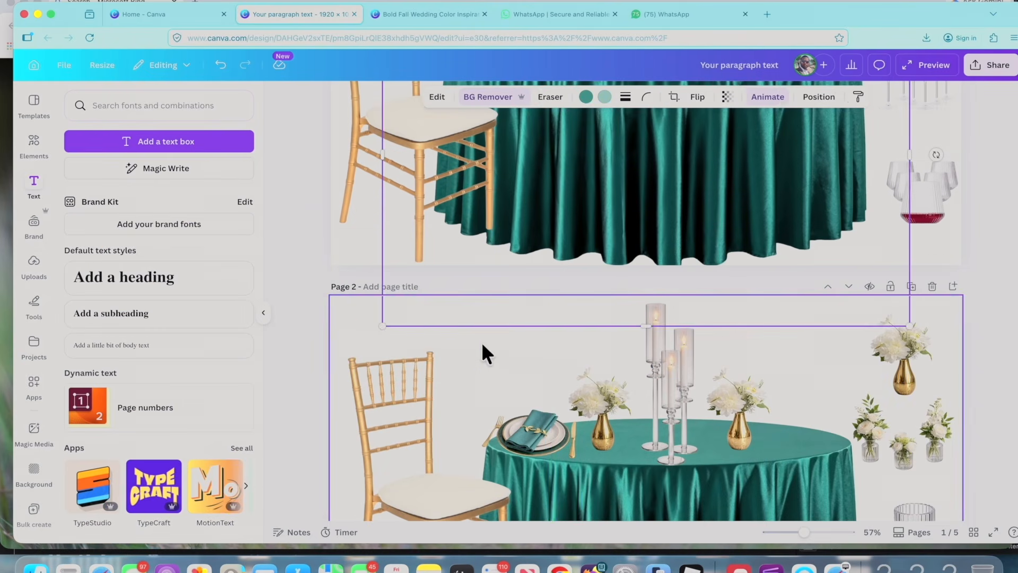
drag(164, 148, 572, 385)
text(TABL)
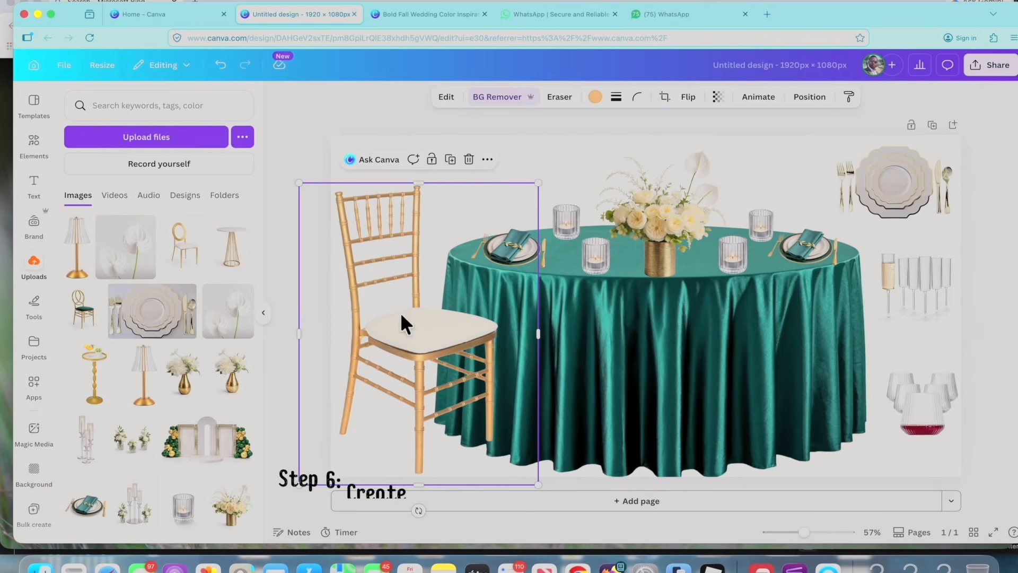
Try the gold oval-back chair without its background at the left of the green table, enlarged to match the table's height.
click(469, 159)
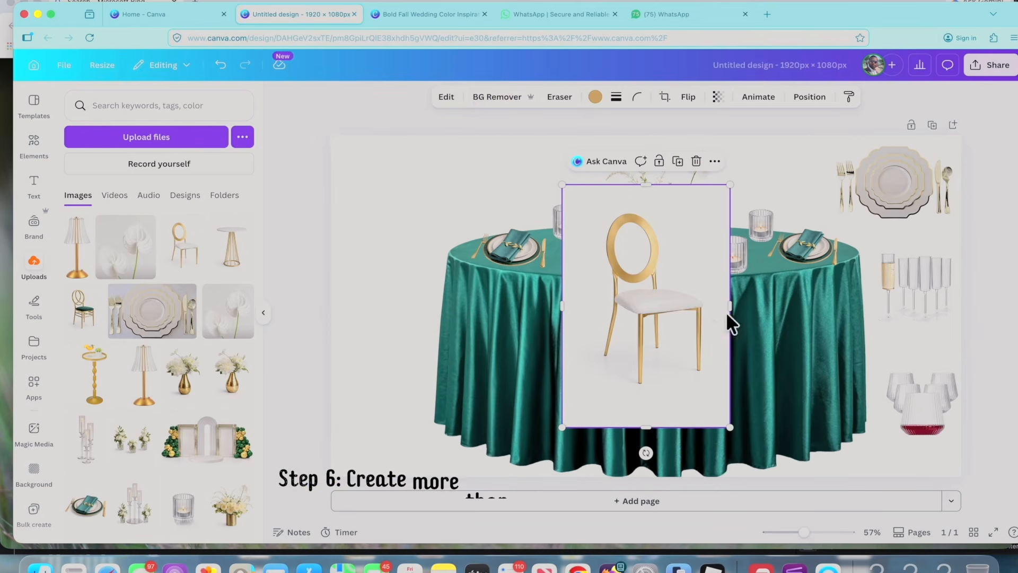
click(513, 98)
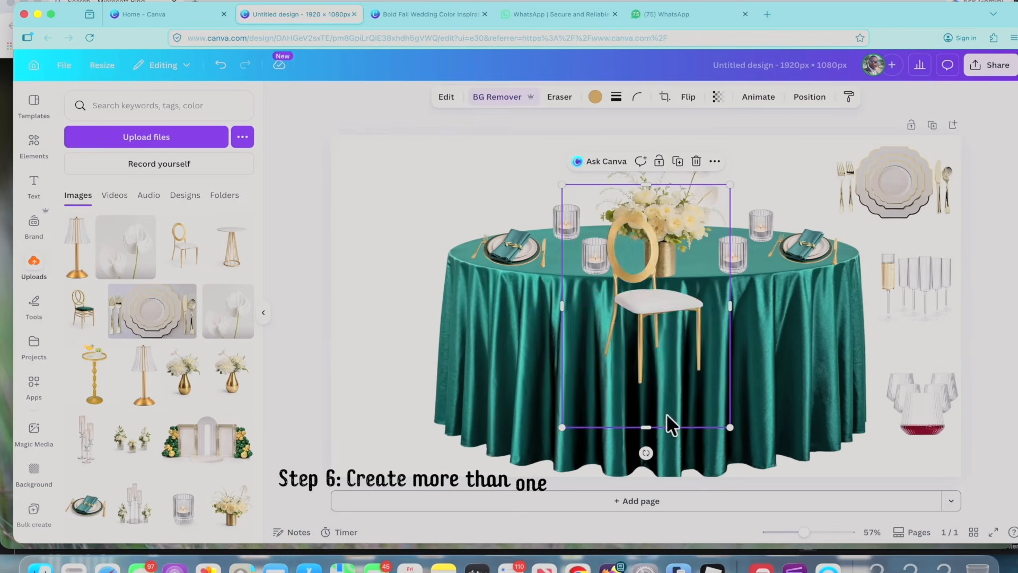
drag(670, 421, 400, 380)
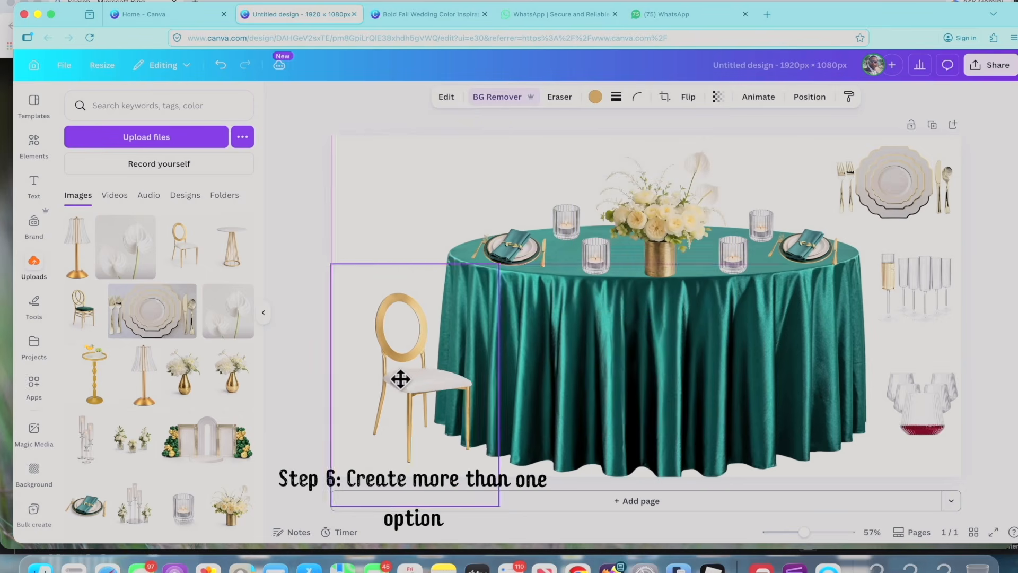
drag(319, 244, 296, 142)
drag(391, 341, 422, 375)
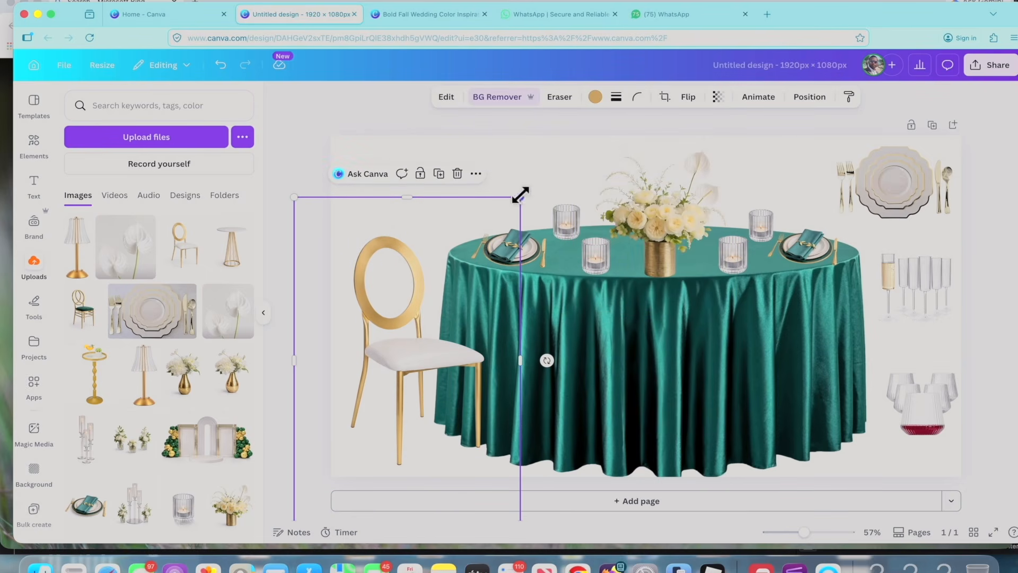
drag(519, 195, 568, 144)
drag(418, 325, 392, 338)
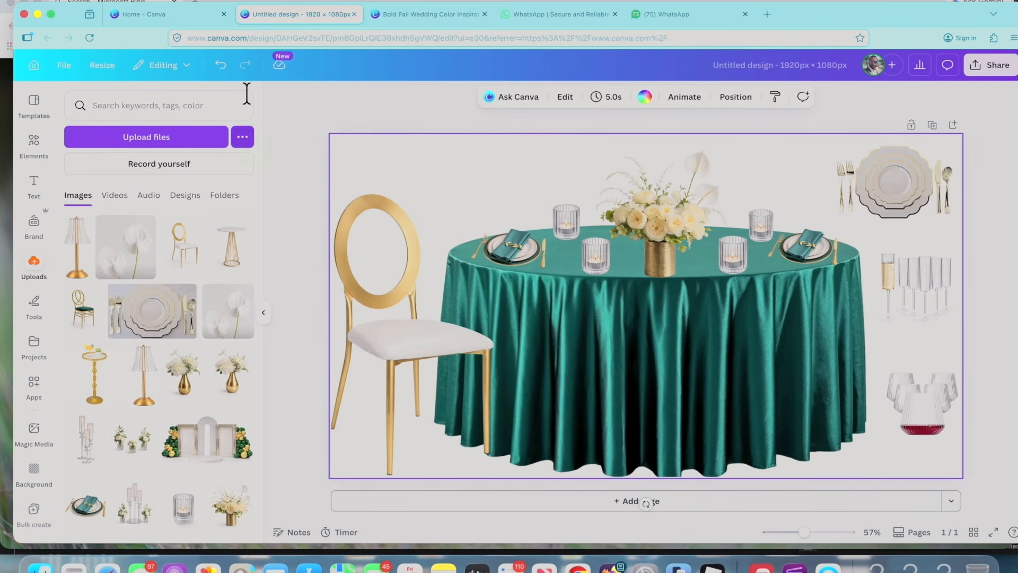
Undo the chair swap to bring back the gold bamboo-style chair beside the table.
click(396, 254)
click(221, 64)
click(221, 65)
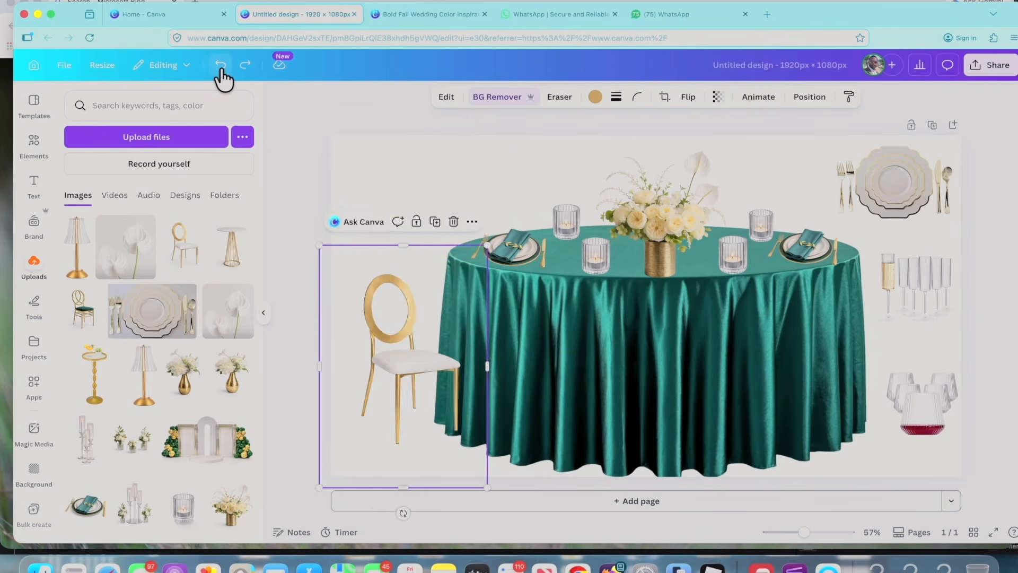
click(221, 65)
click(220, 65)
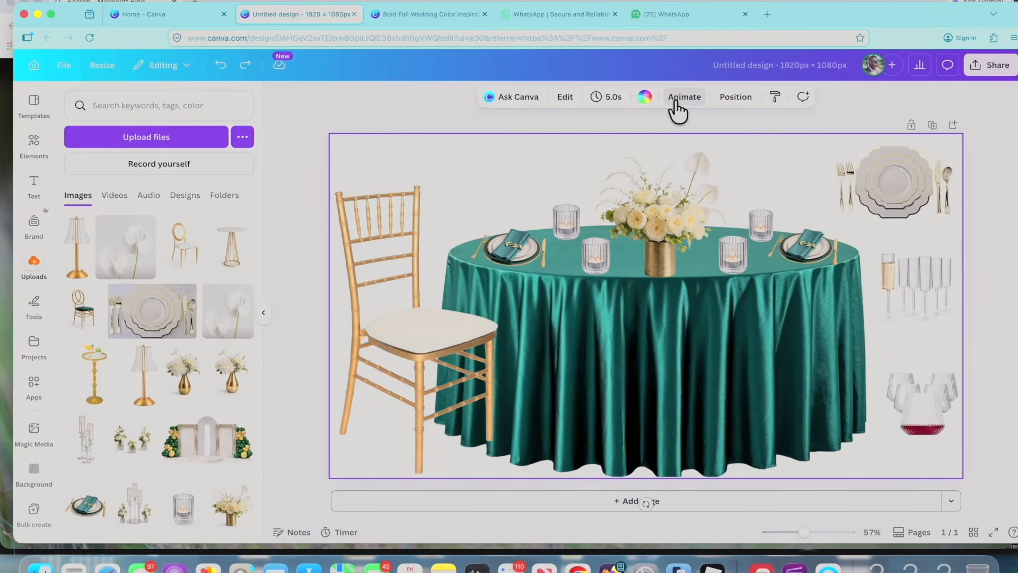
Open the animation options for the page.
click(676, 103)
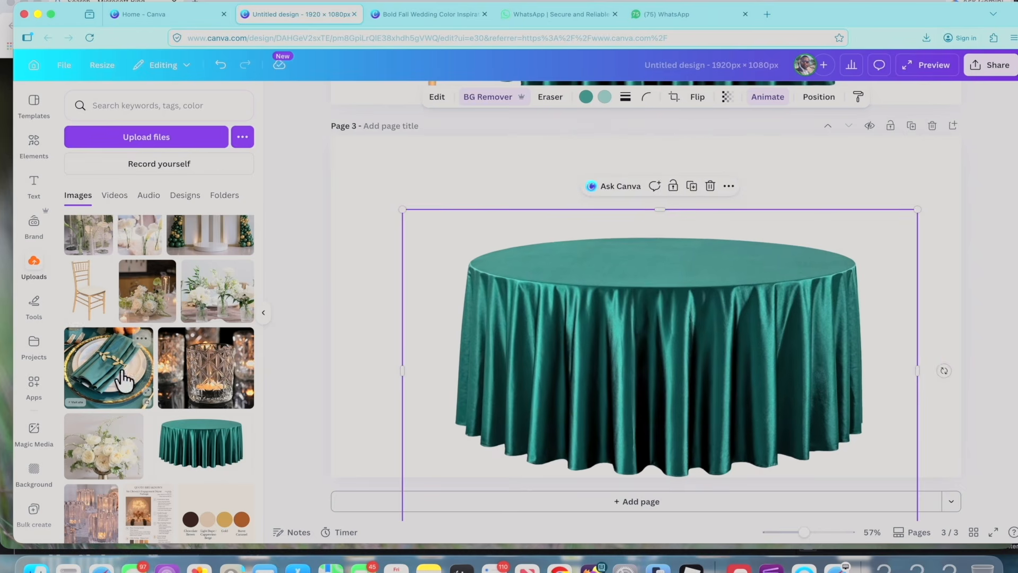
Place the gold bamboo-style chair at the left of the green table on page 3.
drag(88, 289, 457, 354)
click(364, 239)
Add the clear ribbed plate to page 3, remove its background, shrink it and move it to the upper-right corner.
scroll(119, 398, down, 10)
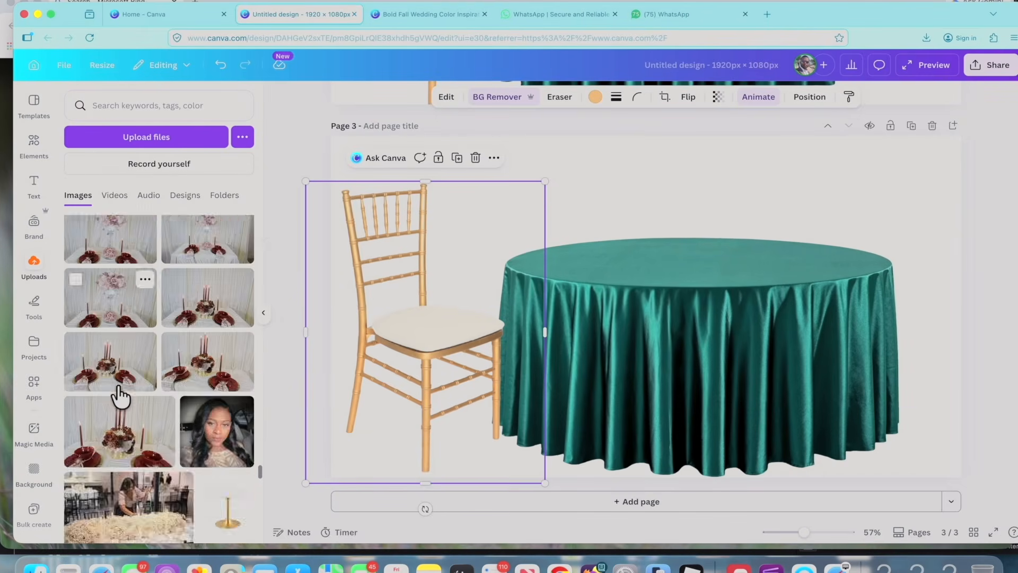
scroll(118, 392, down, 10)
click(209, 387)
click(500, 97)
drag(820, 428, 589, 266)
drag(533, 226, 904, 197)
Add the plate with the gold floral pattern, remove its background, shrink it and move it below the ribbed plate.
scroll(122, 393, up, 1)
click(209, 266)
click(498, 97)
drag(807, 427, 595, 268)
drag(539, 225, 957, 289)
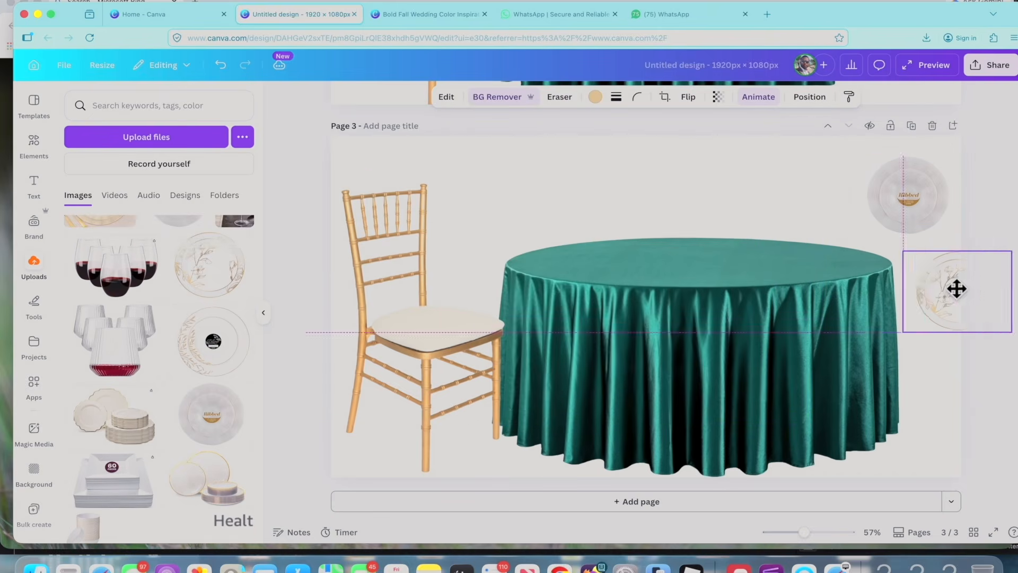
Shift the chair and table left on page 3, then shrink the floral plate and align it beneath the ribbed plate.
drag(448, 335, 439, 349)
drag(807, 361, 787, 361)
click(908, 260)
drag(963, 299, 948, 288)
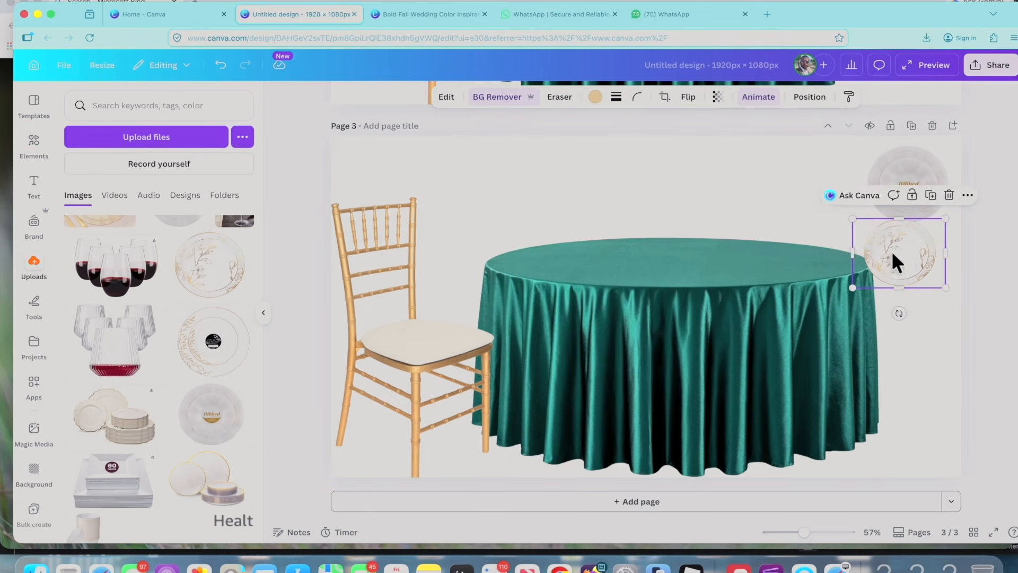
drag(893, 254, 905, 259)
click(755, 184)
Add the candle and flower centerpiece to page 3, remove its background, resize it and center it on the tabletop.
scroll(121, 358, down, 10)
scroll(122, 366, up, 10)
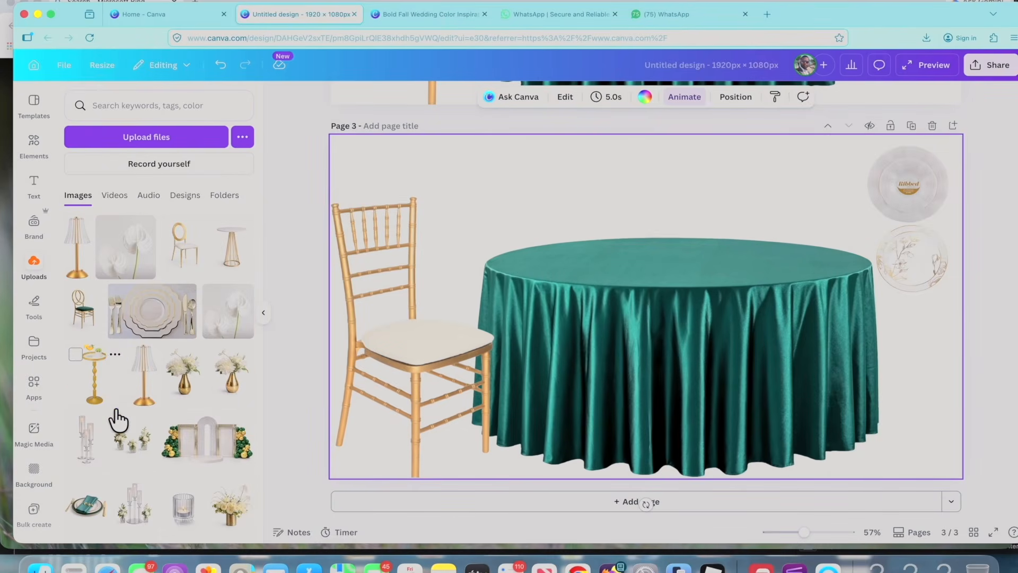
click(134, 504)
click(491, 98)
drag(731, 428, 671, 343)
drag(601, 248, 663, 225)
drag(734, 161, 748, 140)
drag(685, 218, 675, 222)
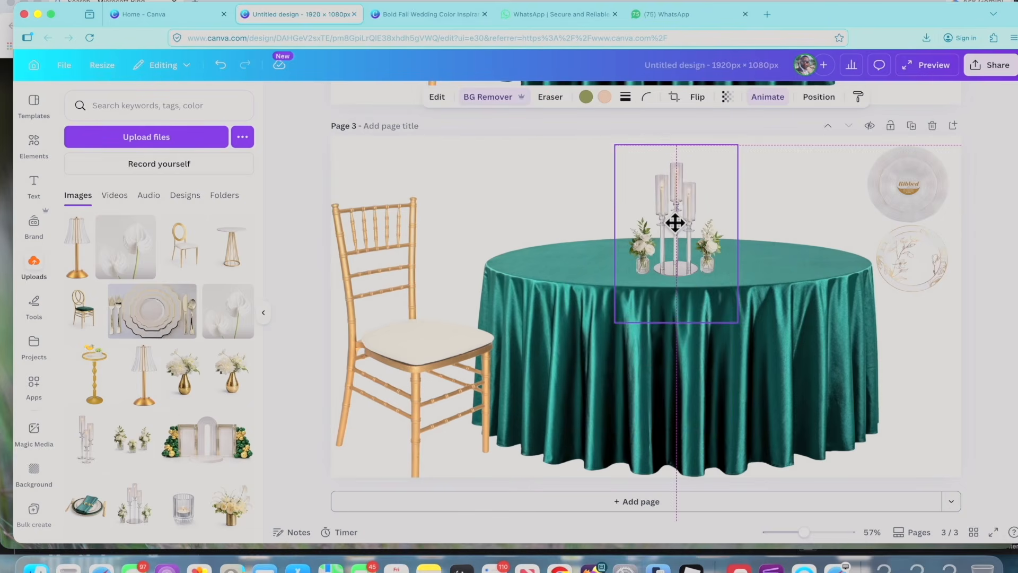
Add the trio of white flower vases without background and arrange it with the candle centerpiece in the middle of the table.
click(132, 439)
click(488, 98)
drag(639, 262, 679, 253)
drag(685, 206, 676, 197)
drag(718, 329, 750, 320)
click(665, 180)
Add the place setting with the emerald napkin, remove its background and position it on the left side of the tabletop.
click(87, 505)
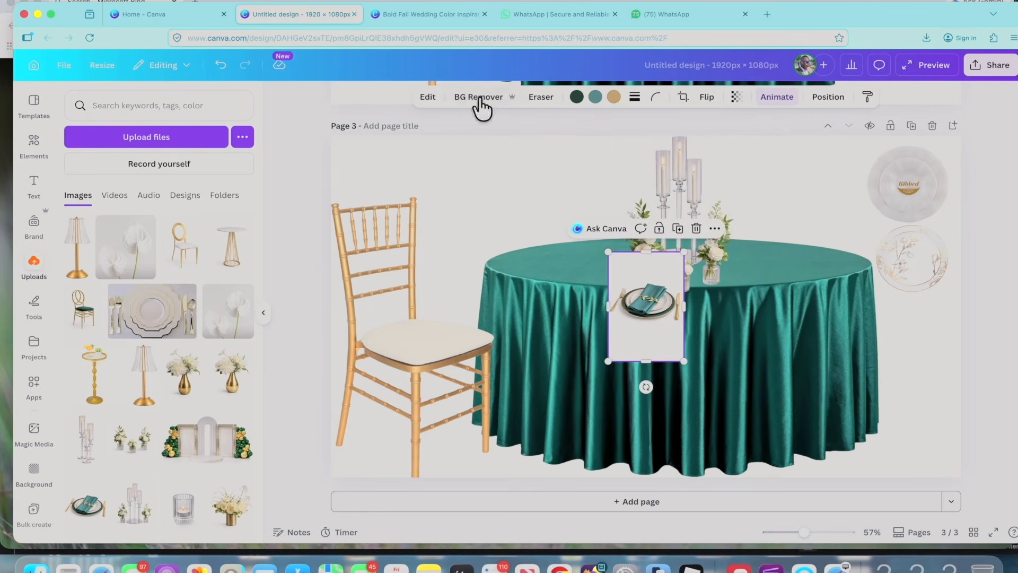
drag(600, 319, 627, 357)
drag(568, 268, 551, 245)
Add the gold arched table sign, remove its background, shrink it and stand it on the right side of the tabletop.
scroll(154, 372, down, 10)
click(146, 340)
click(498, 98)
drag(735, 422, 614, 264)
drag(582, 222, 763, 243)
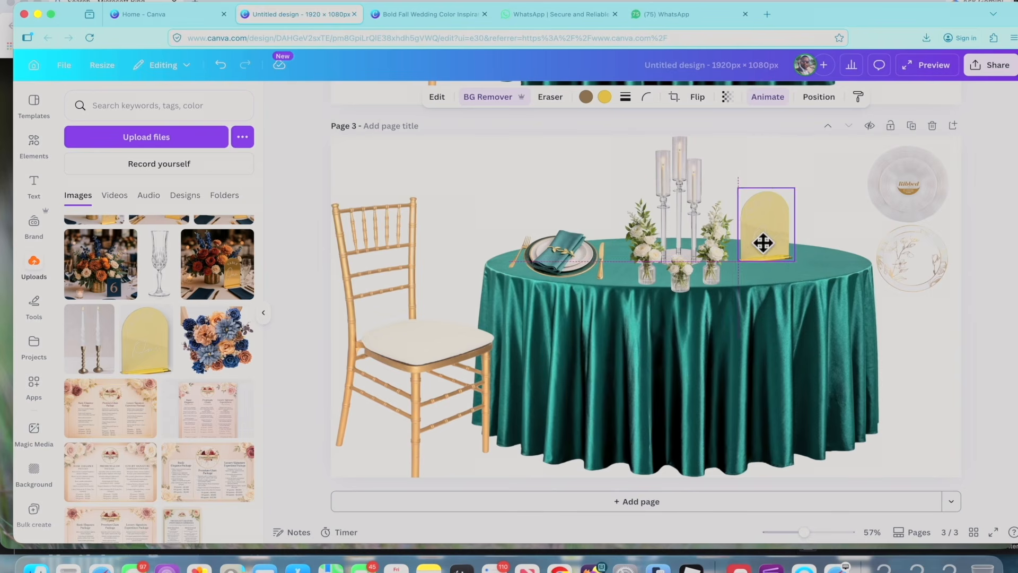
click(598, 155)
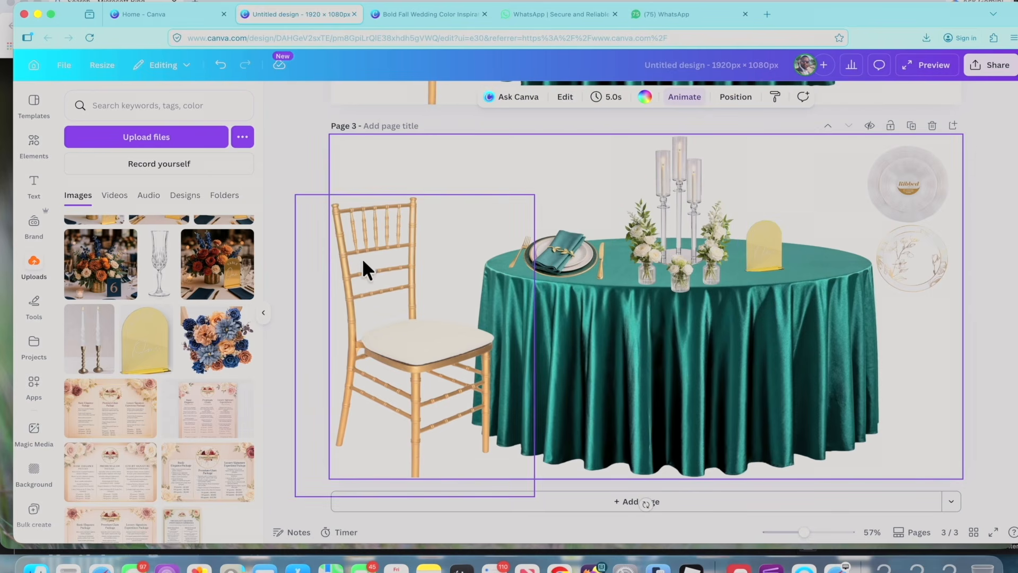
Add the clear ribbed drinking glasses from the uploads to page 3, enlarge them and place them below the two plates.
scroll(226, 435, up, 15)
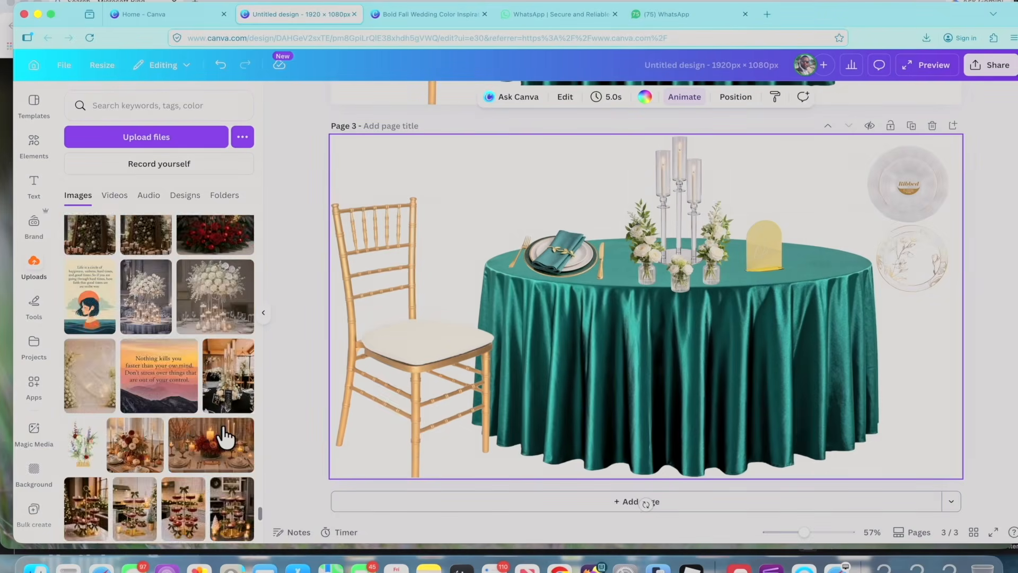
scroll(227, 437, up, 10)
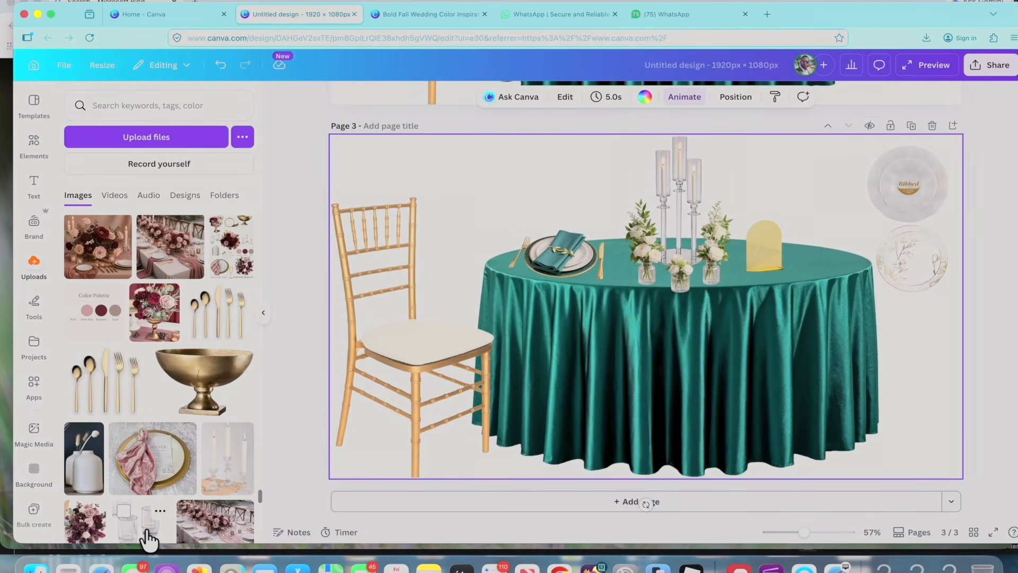
click(142, 527)
drag(694, 416, 957, 391)
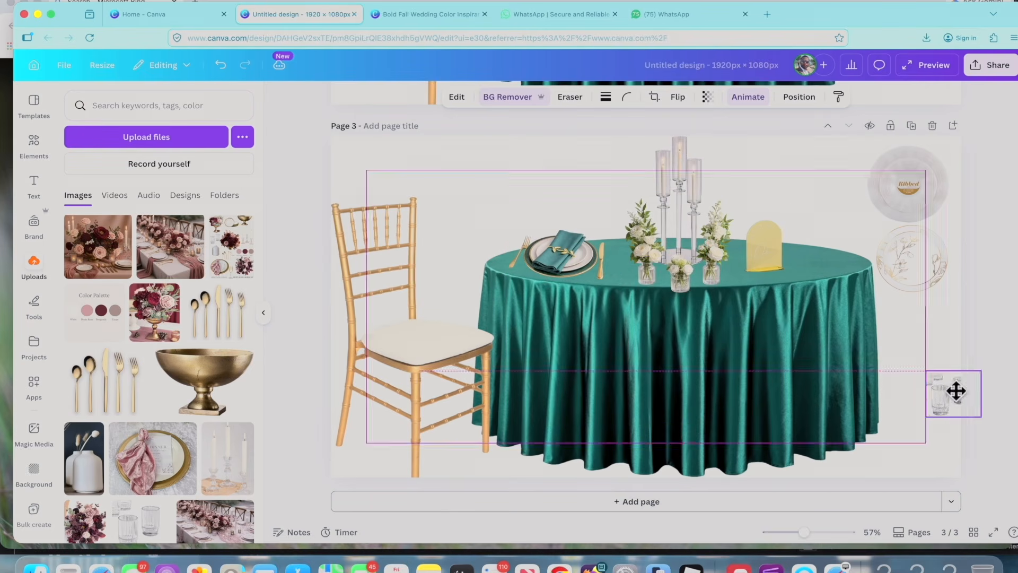
drag(939, 348, 992, 301)
drag(933, 356, 904, 405)
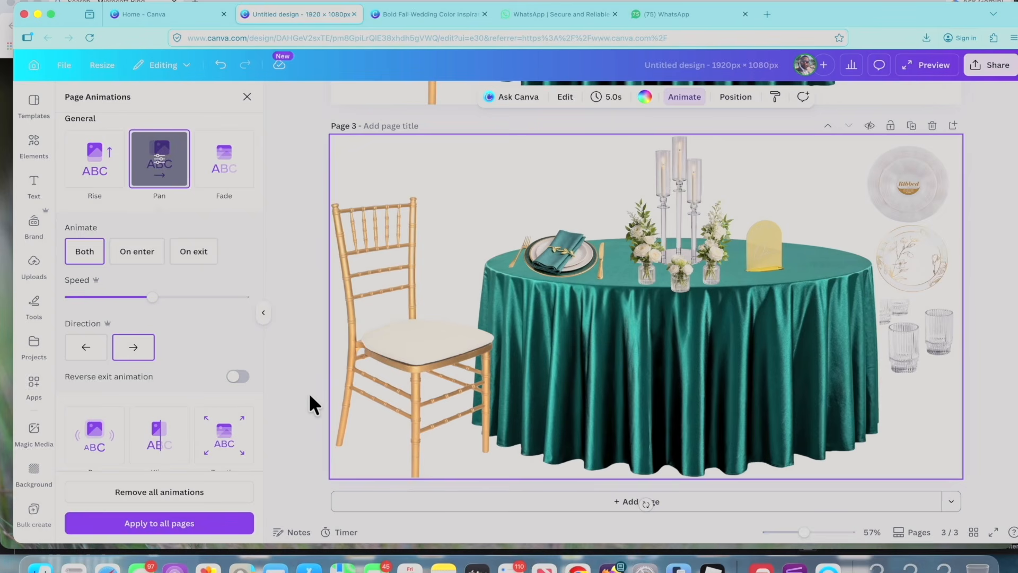
click(309, 392)
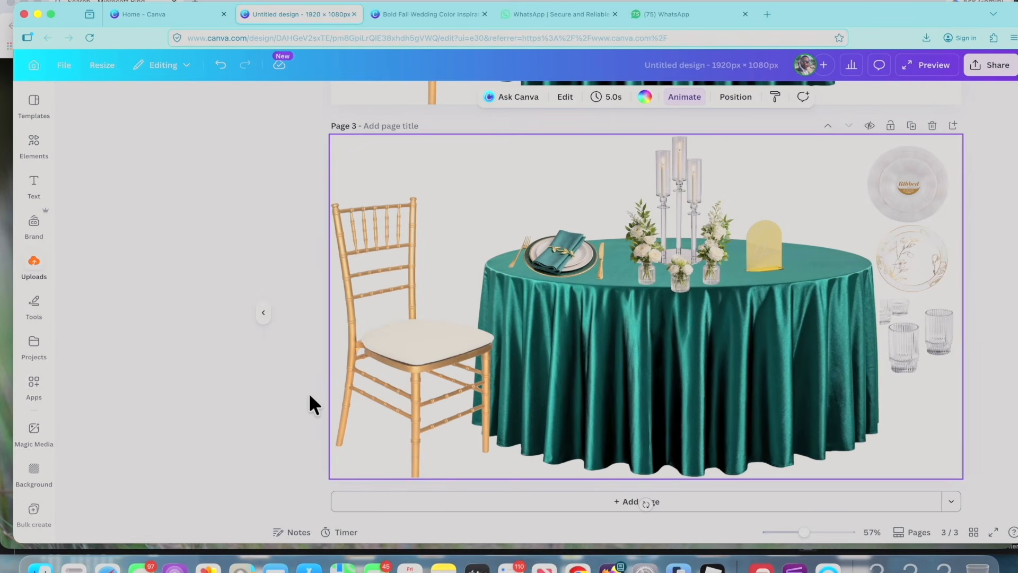
scroll(416, 230, up, 10)
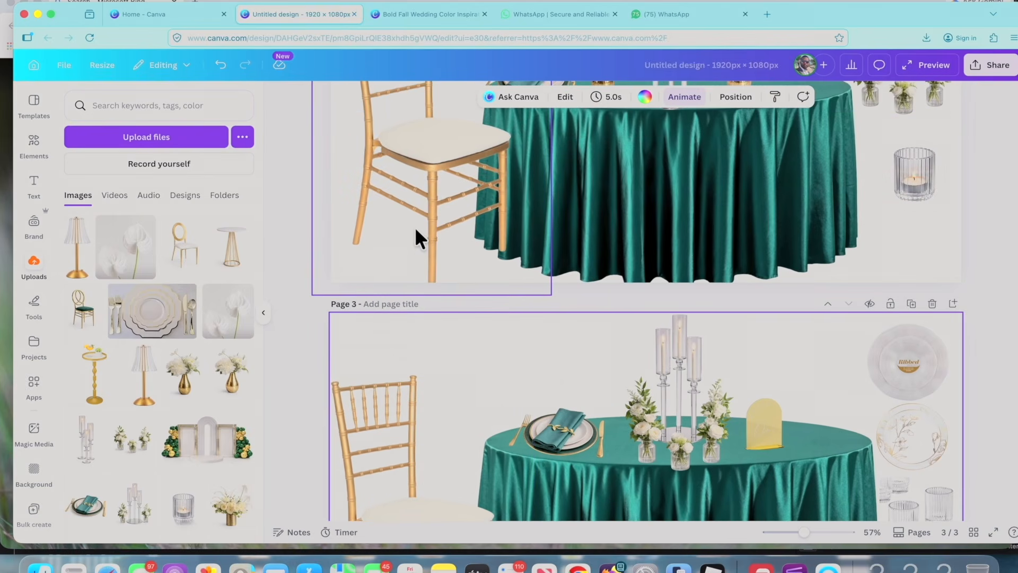
scroll(415, 227, up, 2)
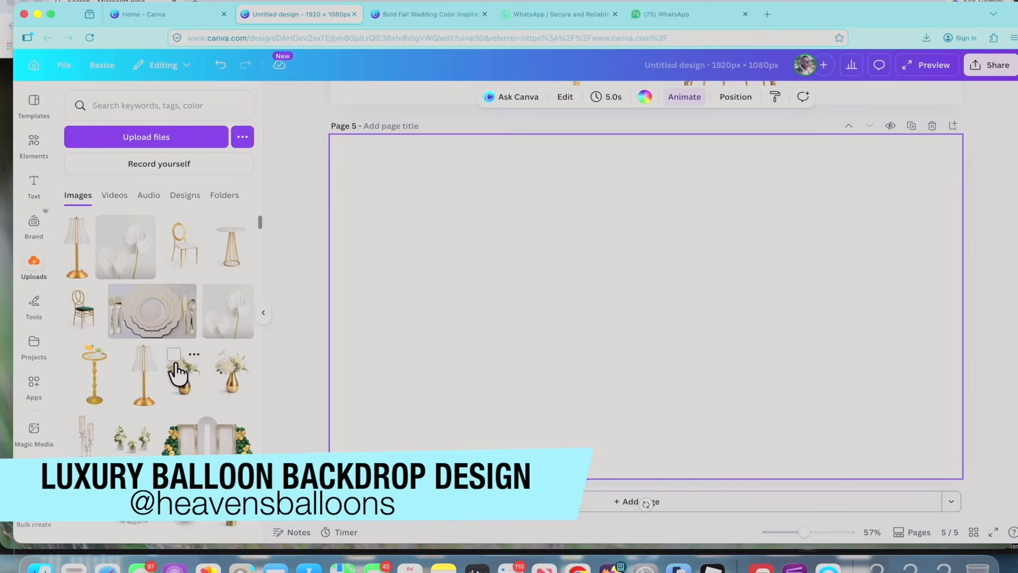
Add an image from the uploads to the blank page 5 for its decor layout.
scroll(177, 371, down, 2)
click(196, 366)
click(714, 171)
click(486, 270)
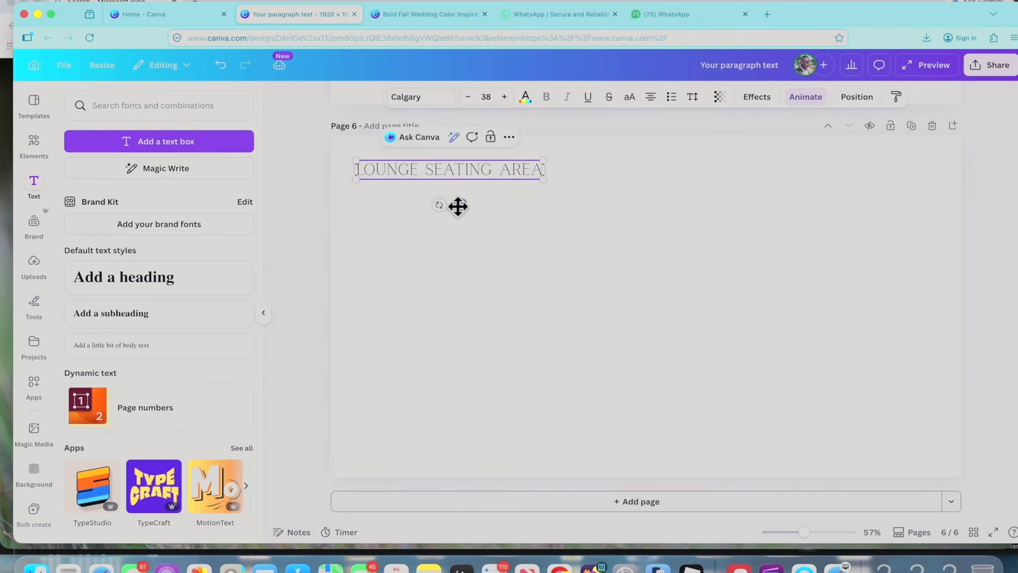
Add the gold pedestal cocktail table to the lounge seating page, remove its background and move it to the page's lower middle.
click(34, 266)
click(95, 289)
click(485, 101)
drag(643, 374, 648, 427)
Add the gold chair with the emerald velvet seat to the lounge seating page, enlarged beside the cocktail table on its left.
scroll(78, 318, up, 2)
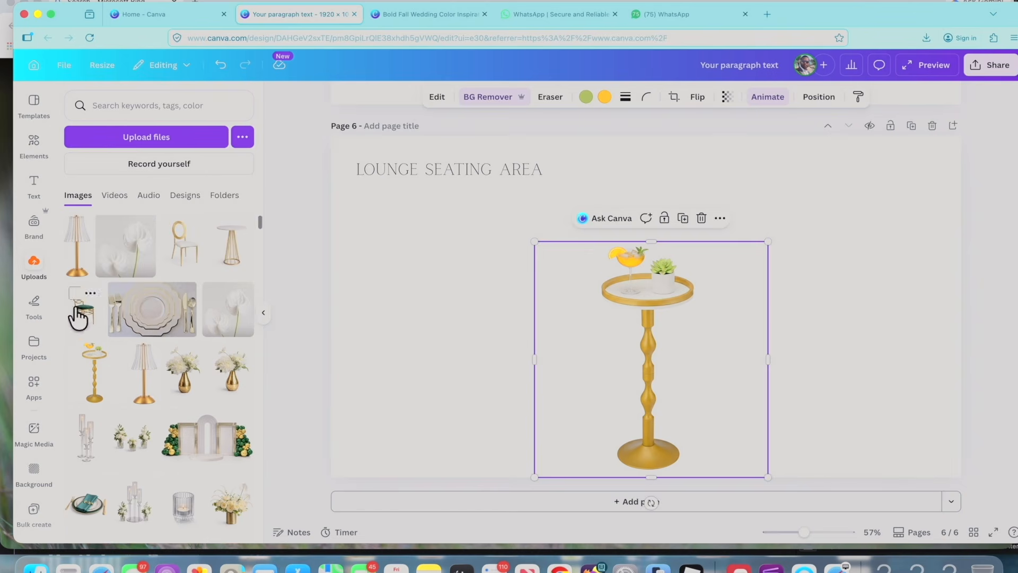
drag(78, 318, 483, 296)
drag(489, 381, 493, 366)
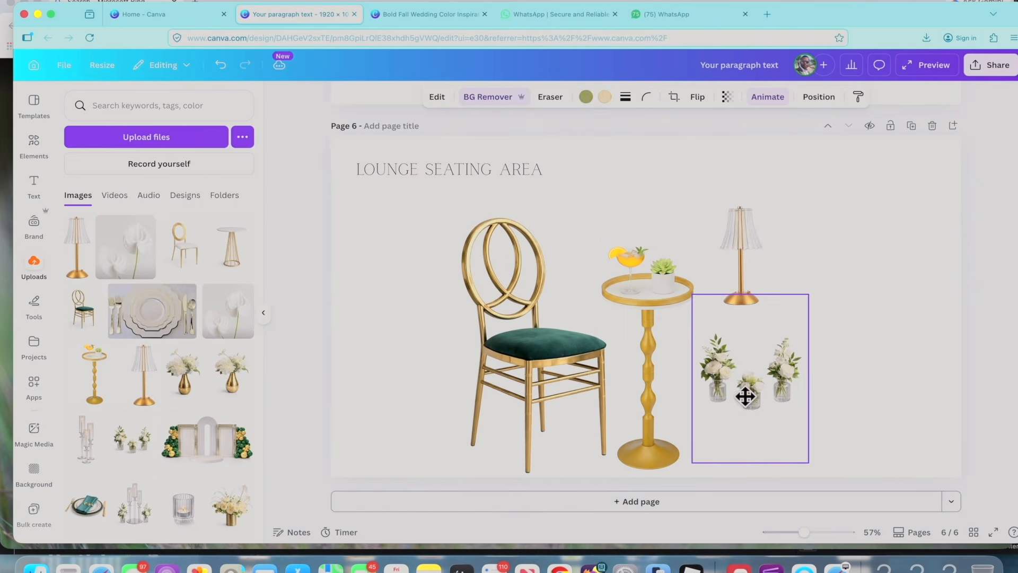
Position the three white flower jars and the pleated-shade gold lamp right of the cocktail table, with the lamp shrunk above the jars.
drag(744, 396, 749, 393)
drag(743, 265, 754, 251)
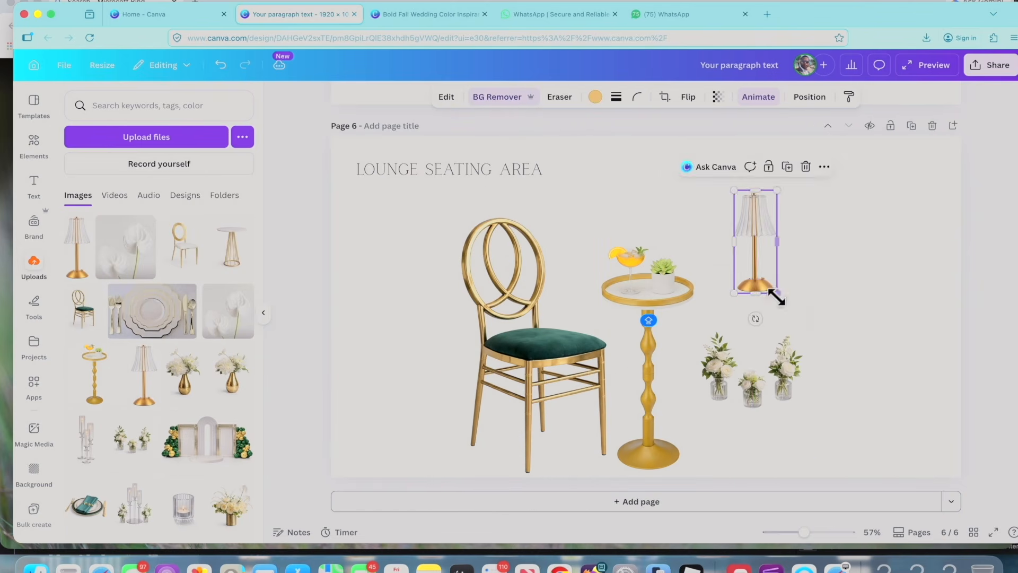
drag(776, 295, 769, 272)
Shrink the three flower jars directly beneath the lamp and place the gold vase of white flowers below them.
drag(749, 382, 758, 319)
drag(822, 398, 804, 373)
drag(768, 308, 765, 312)
drag(647, 326, 764, 438)
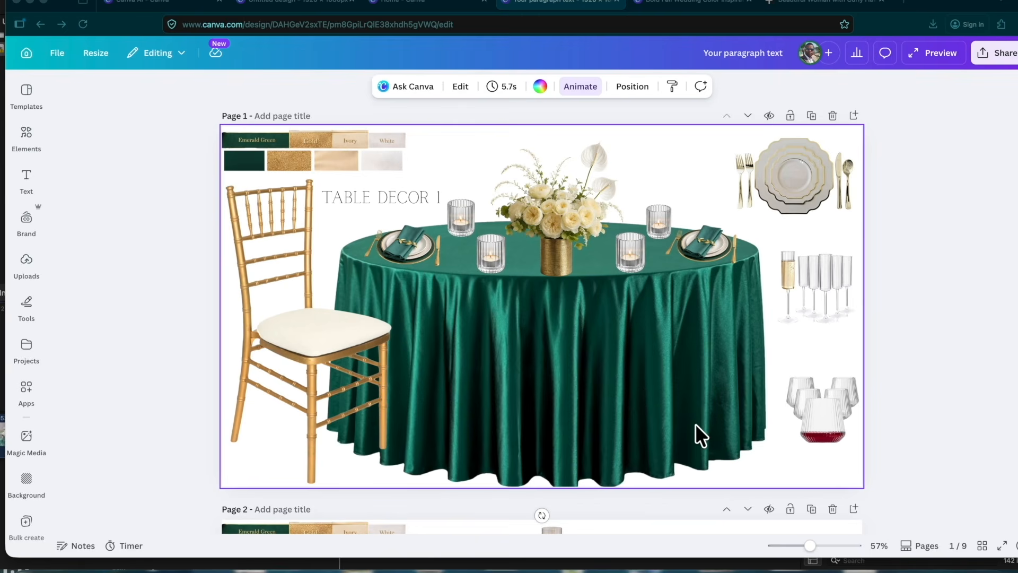
Open the design's download settings and set the MP4 video quality to 4K (UHD).
scroll(699, 434, down, 10)
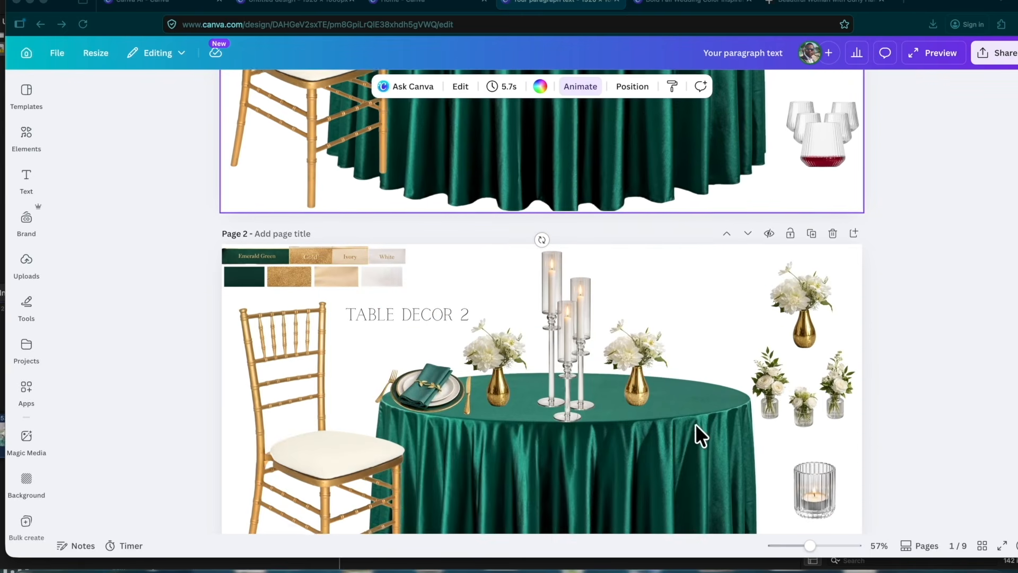
scroll(696, 431, down, 10)
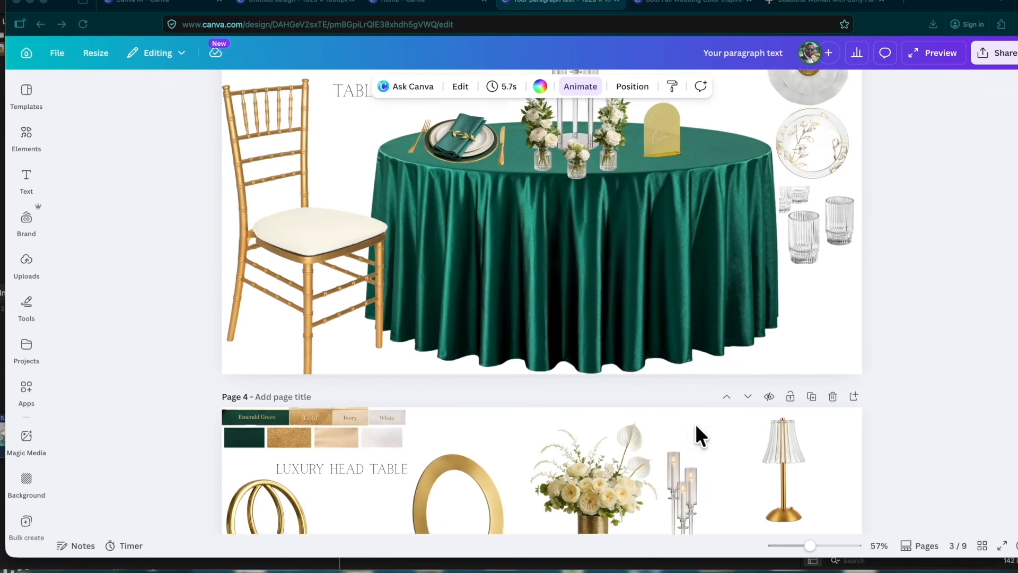
scroll(699, 436, down, 10)
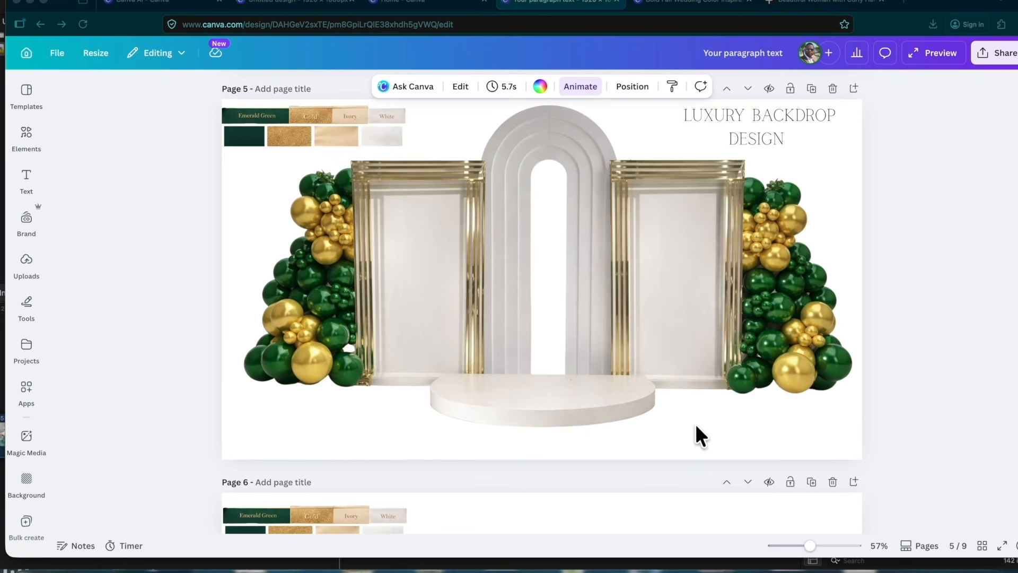
scroll(696, 429, down, 5)
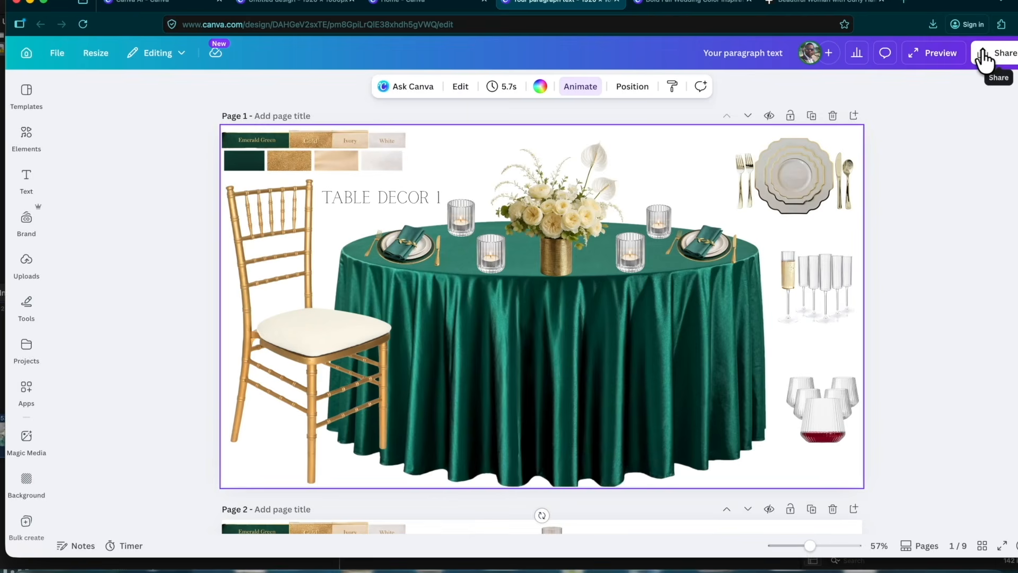
click(997, 53)
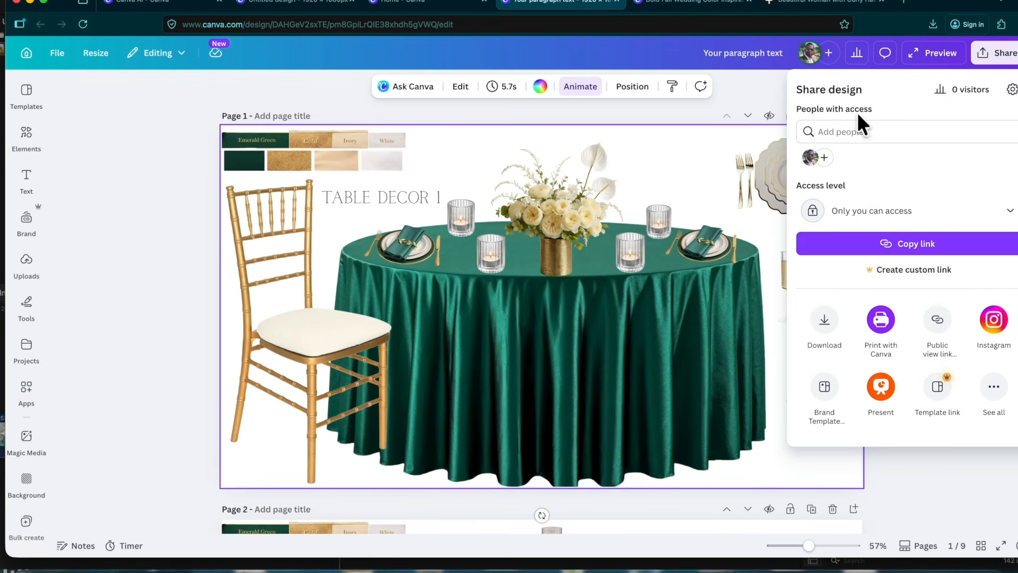
click(821, 326)
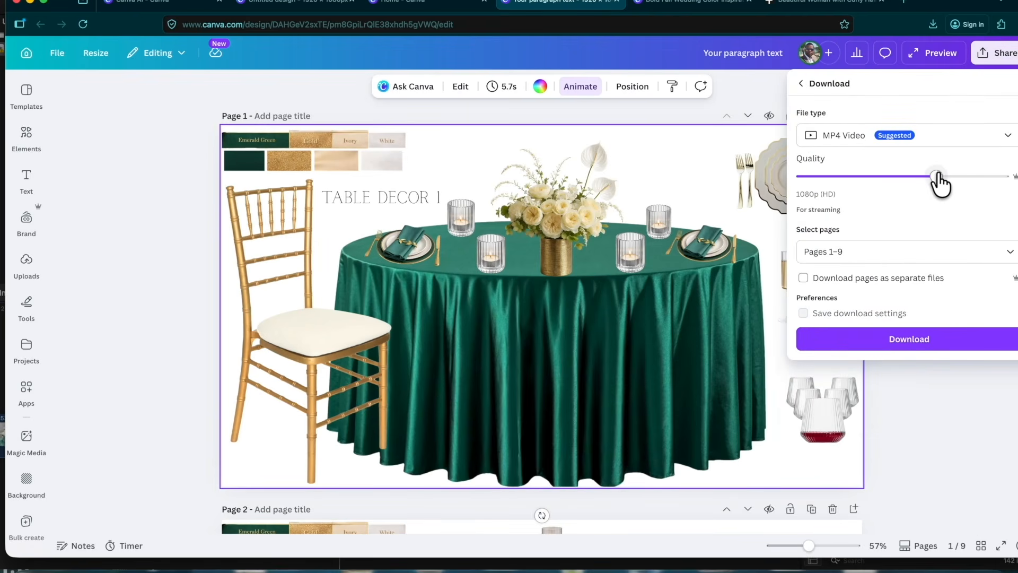
Limit the download to pages 1–6 and download them as an MP4 video.
click(1009, 252)
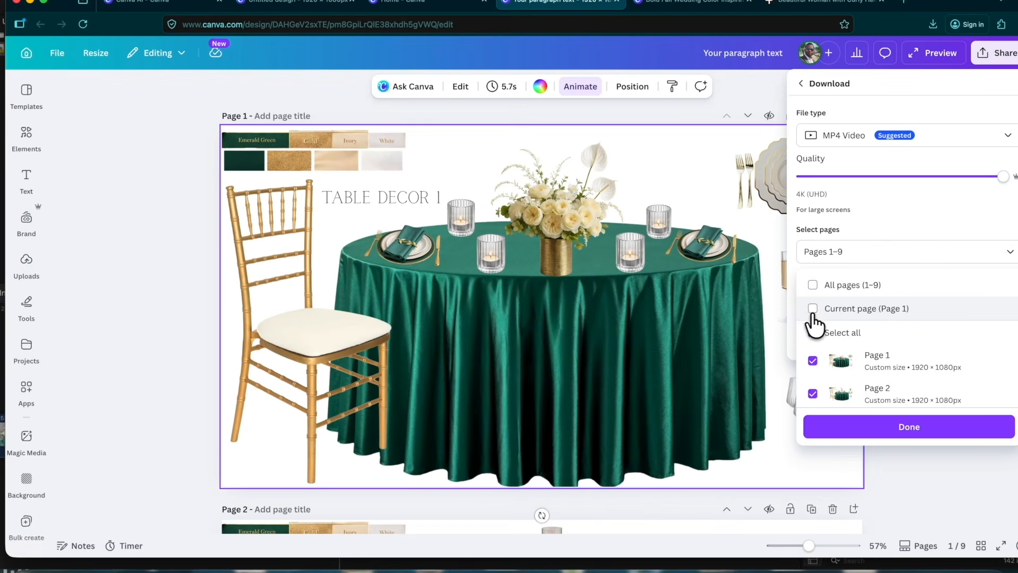
click(813, 310)
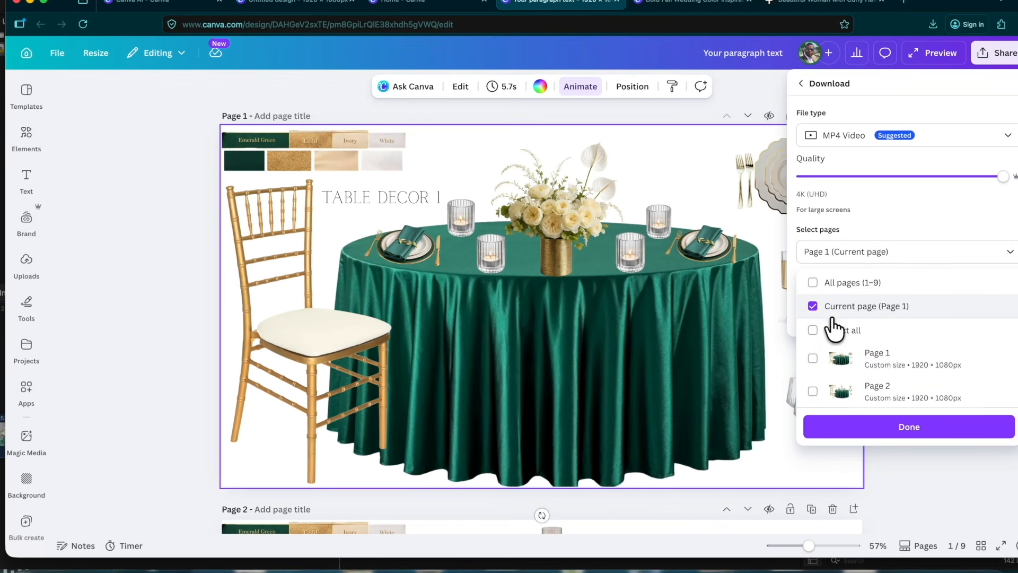
click(813, 362)
scroll(872, 372, down, 2)
click(814, 328)
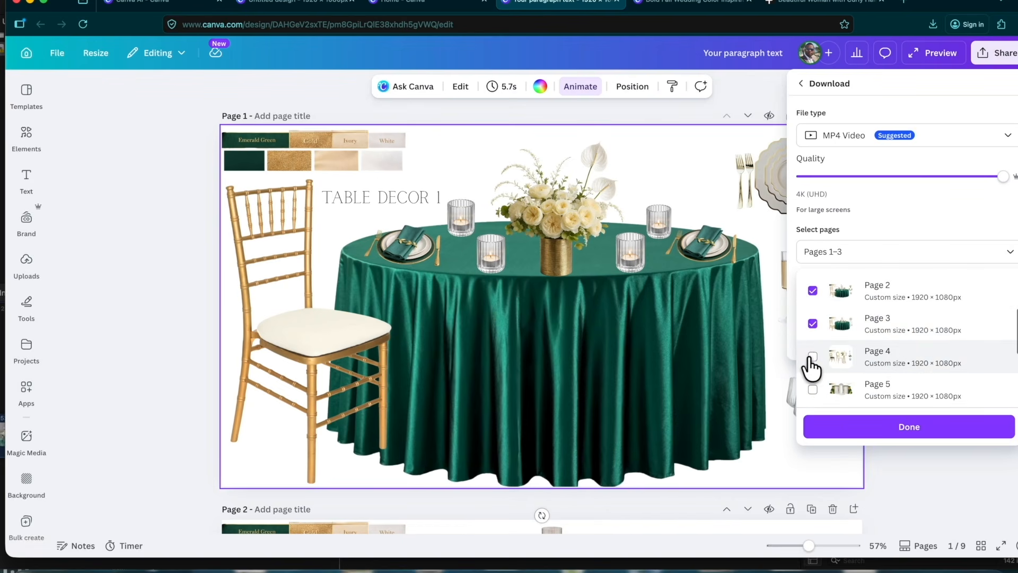
click(812, 358)
click(813, 390)
scroll(859, 363, down, 2)
click(812, 328)
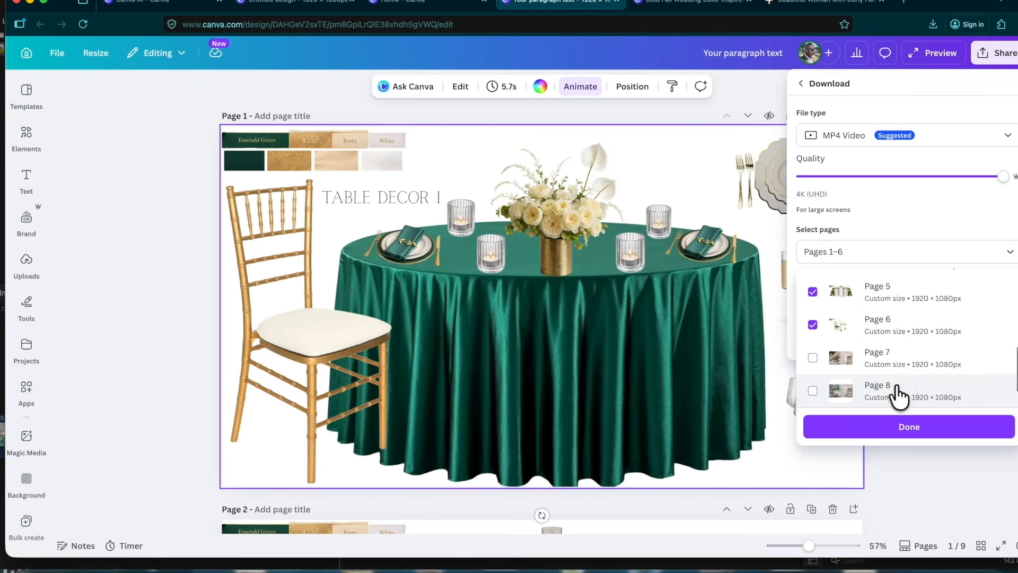
click(889, 429)
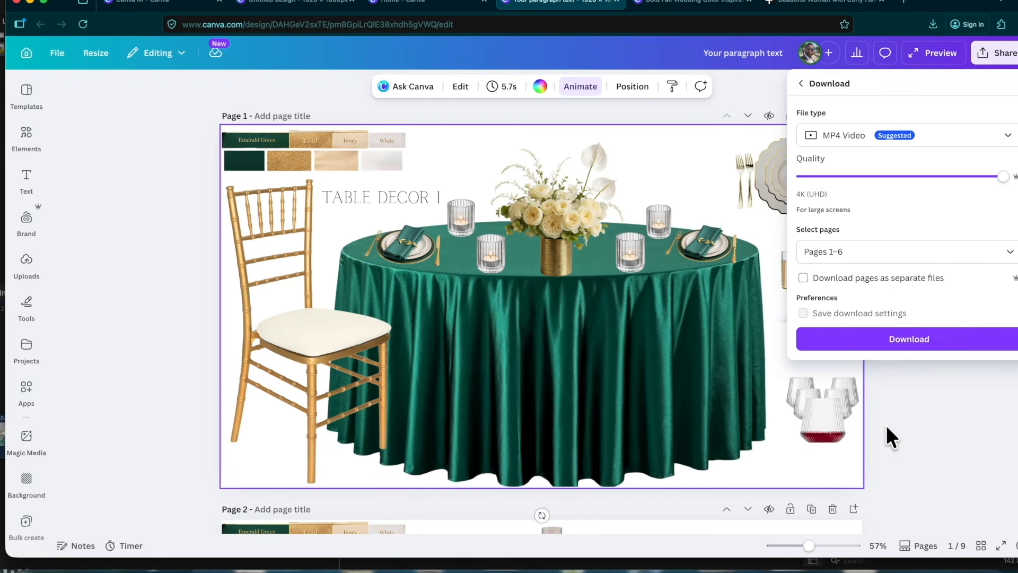
click(909, 339)
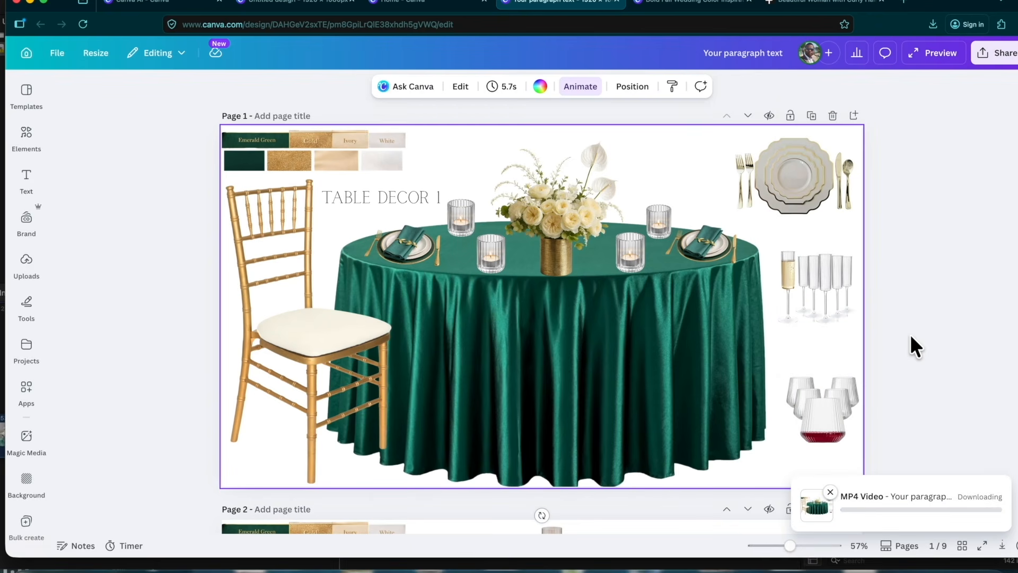